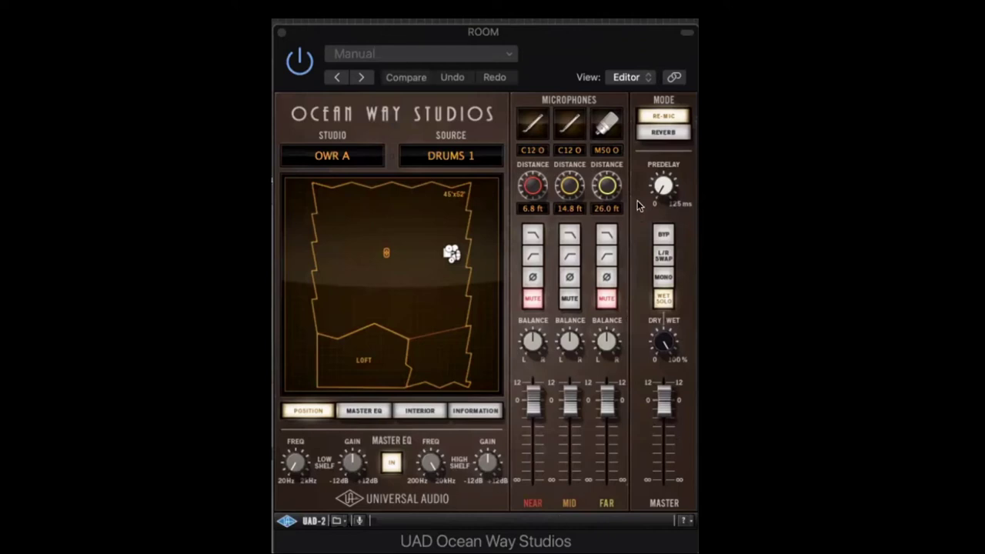
# Step: Switch the Ocean Way Studios plug-in to Reverb mode and unmute the near and far microphones
pyautogui.click(665, 132)
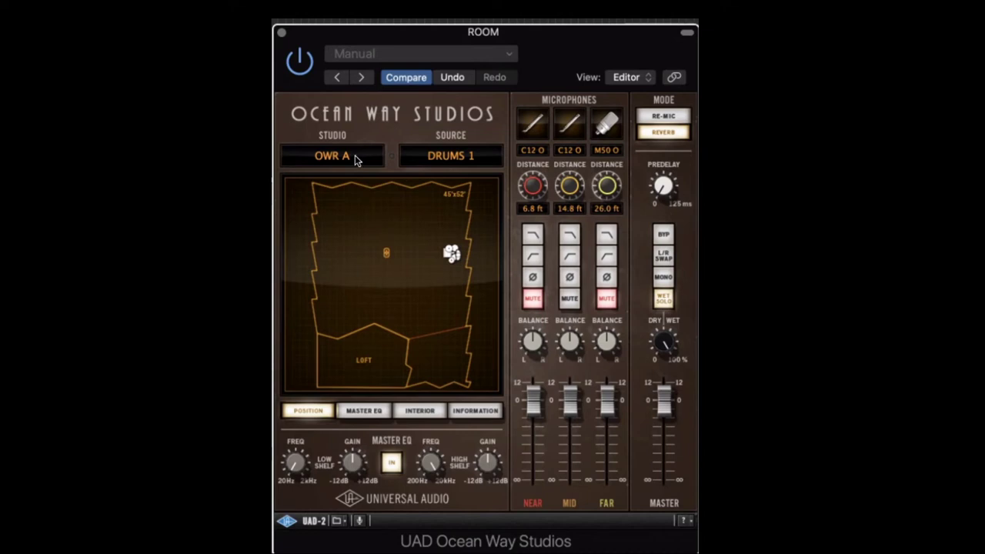
pyautogui.click(568, 302)
pyautogui.click(569, 299)
pyautogui.click(532, 300)
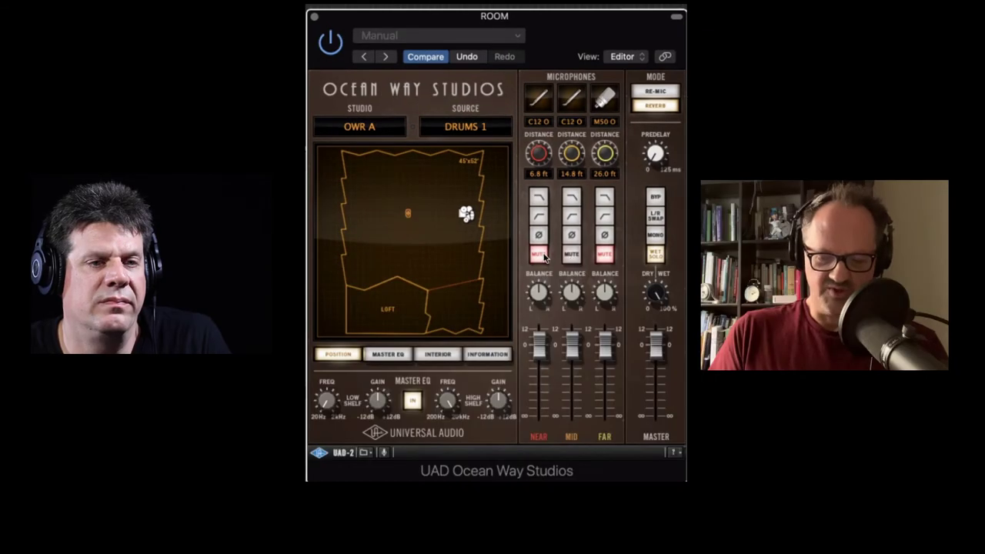
pyautogui.click(601, 258)
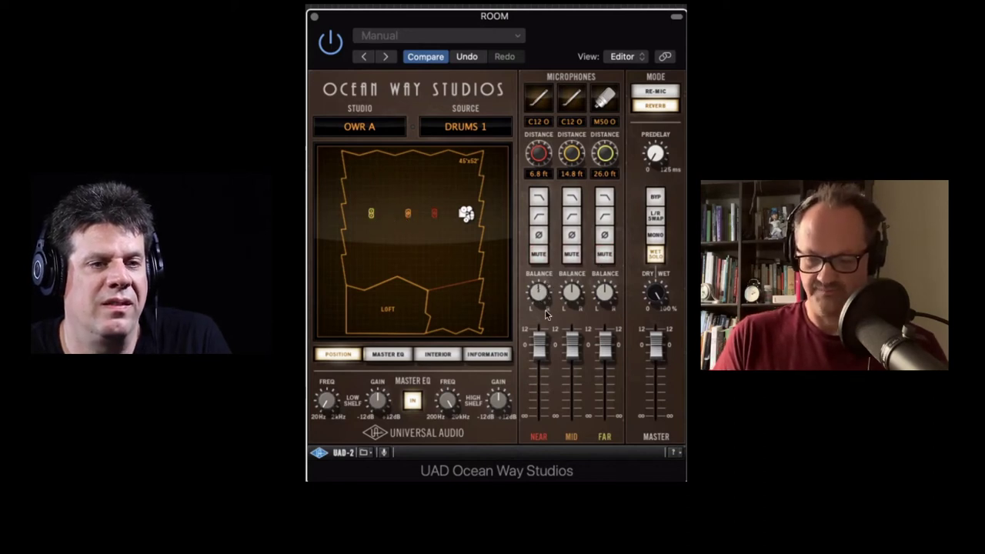
# Step: Set the mid microphone's distance to 14.6 ft and leave only the mid microphone unmuted
pyautogui.moveTo(545, 161); pyautogui.dragTo(543, 219)
pyautogui.moveTo(545, 162)
pyautogui.mouseDown()
pyautogui.moveTo(547, 143)
pyautogui.moveTo(570, 153)
pyautogui.moveTo(567, 193)
pyautogui.moveTo(570, 151)
pyautogui.mouseUp()
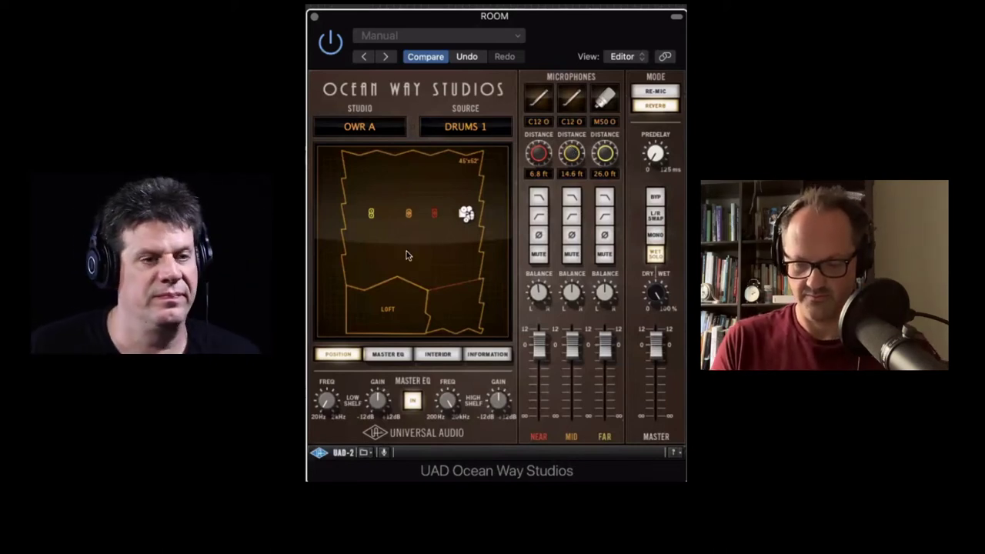
pyautogui.click(603, 254)
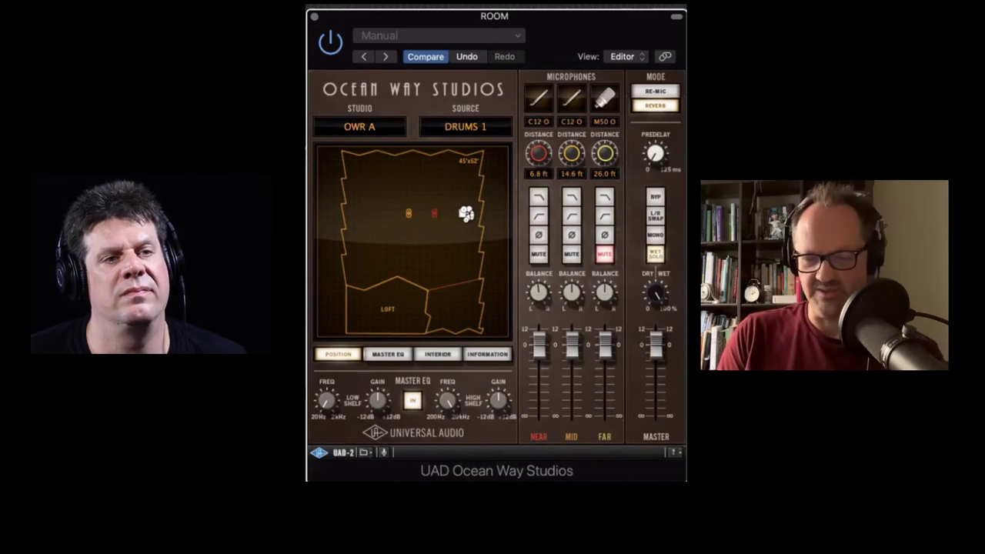
pyautogui.click(575, 256)
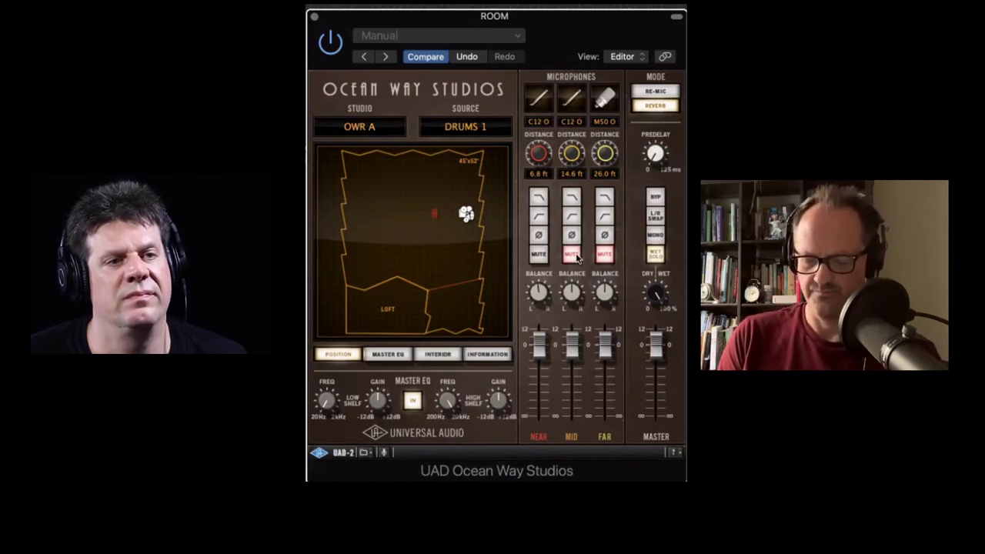
pyautogui.click(539, 255)
pyautogui.click(571, 255)
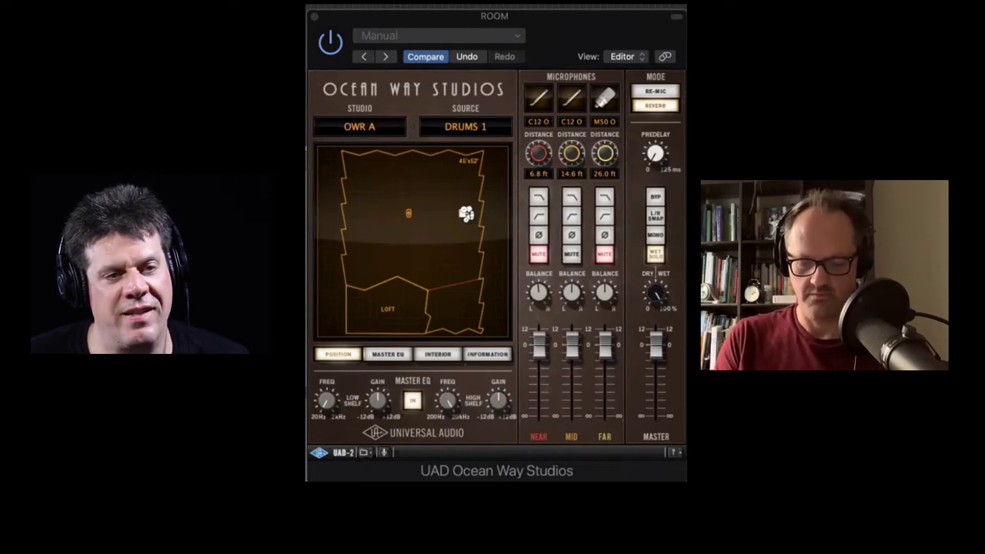
# Step: Keep studio OWR A and change the source to STRINGS
pyautogui.click(373, 127)
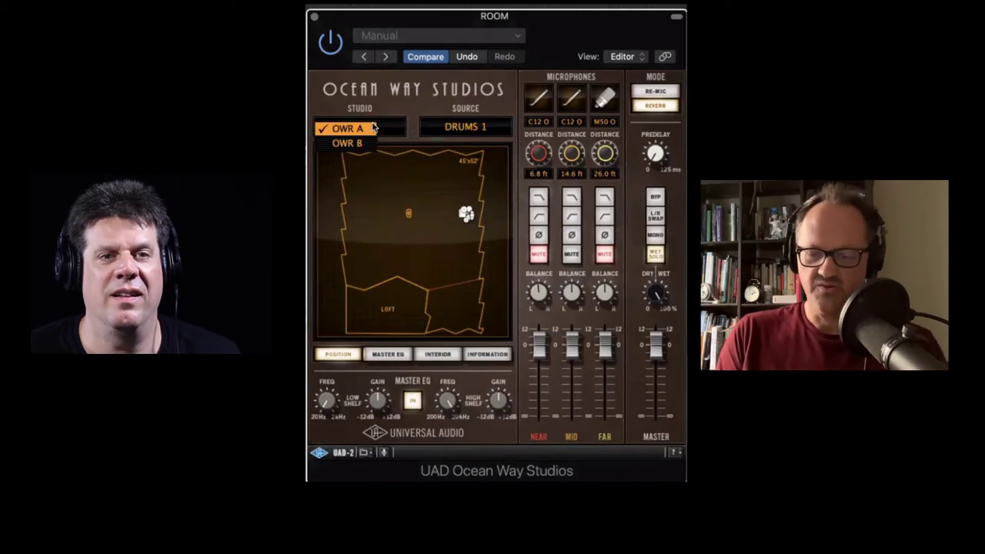
pyautogui.click(483, 128)
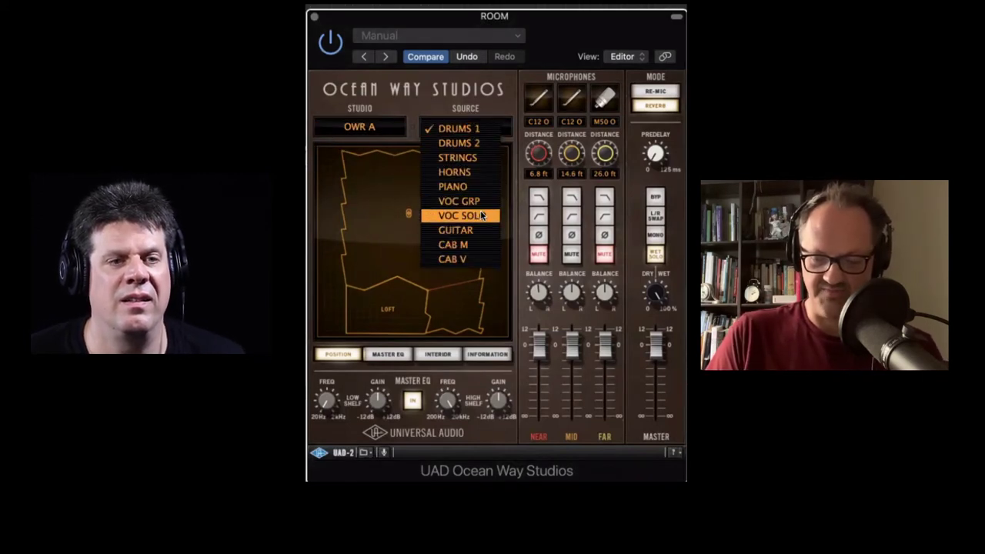
pyautogui.click(480, 158)
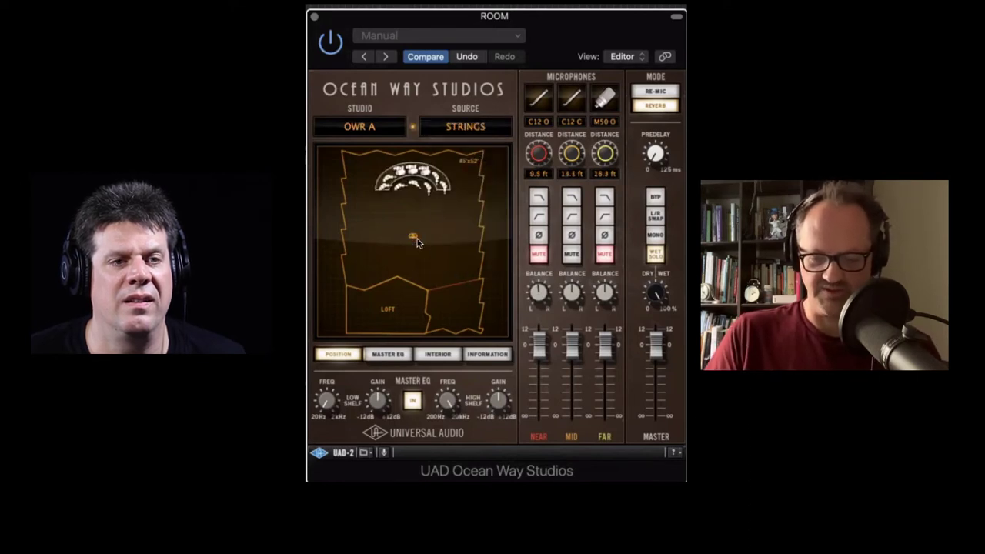
# Step: Audition the far microphone alone, and switch to the near and mid microphones with the far one muted
pyautogui.click(572, 254)
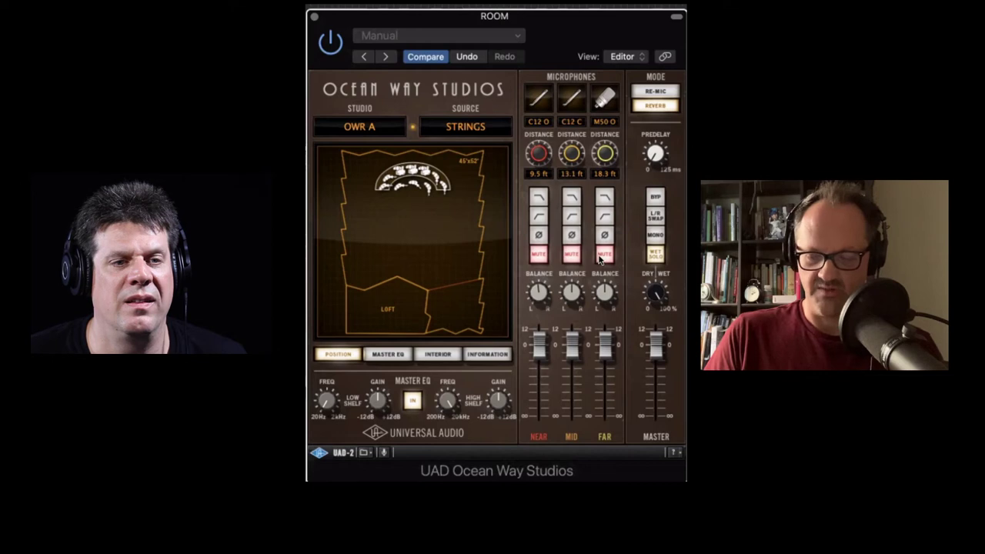
pyautogui.click(602, 256)
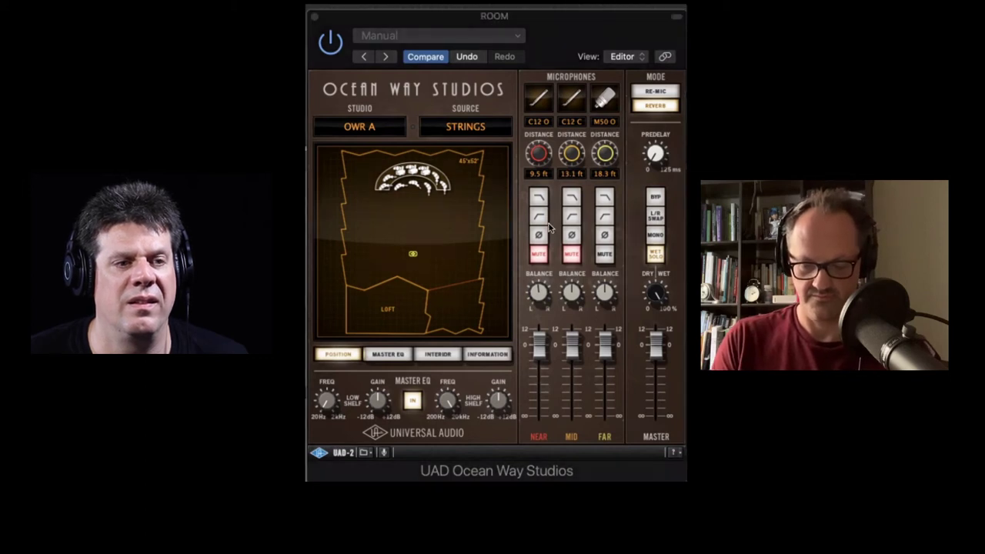
pyautogui.click(604, 255)
pyautogui.click(539, 255)
pyautogui.click(569, 255)
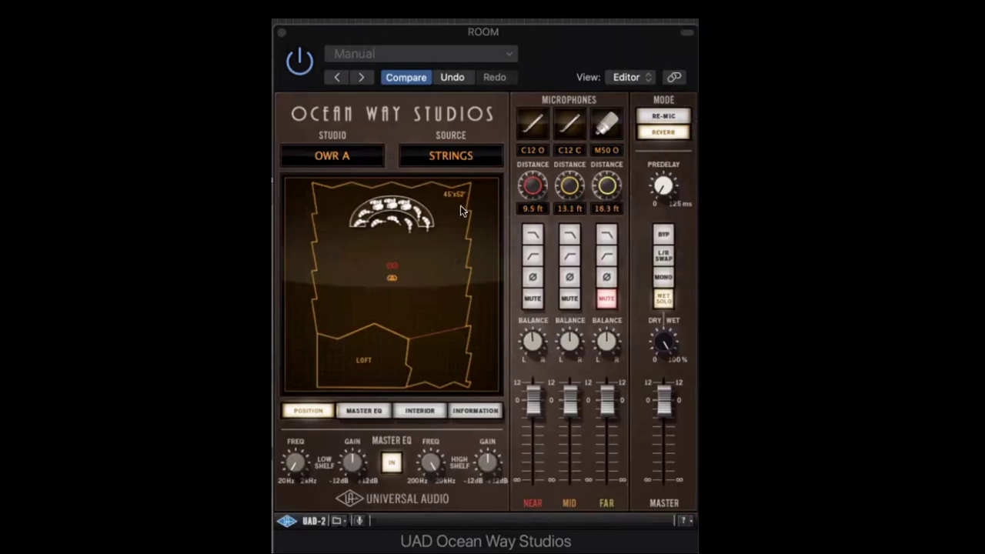
# Step: Switch from Ocean Way Studios to the EMT 250 on the ROOM channel and load its REVERB-Drum Room factory preset
pyautogui.click(281, 33)
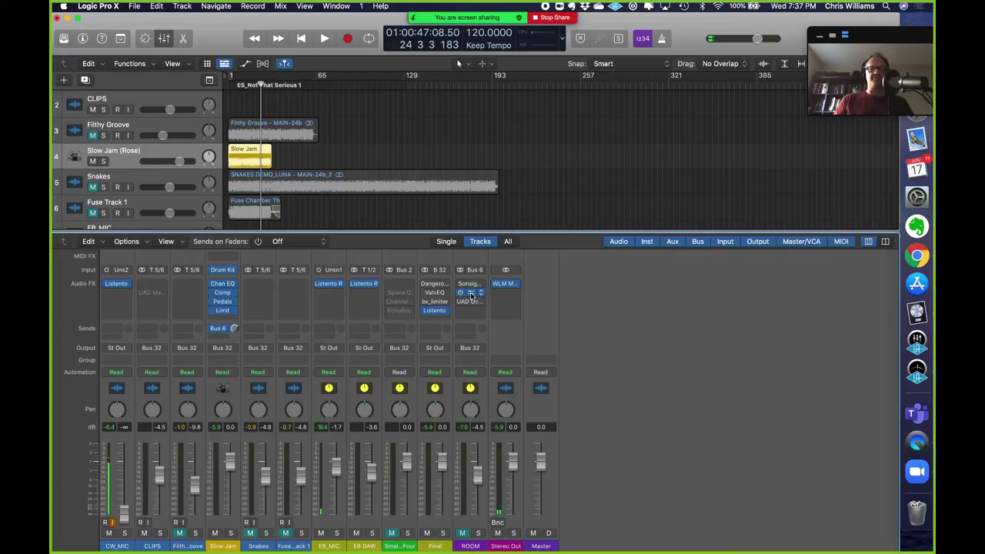
pyautogui.click(471, 298)
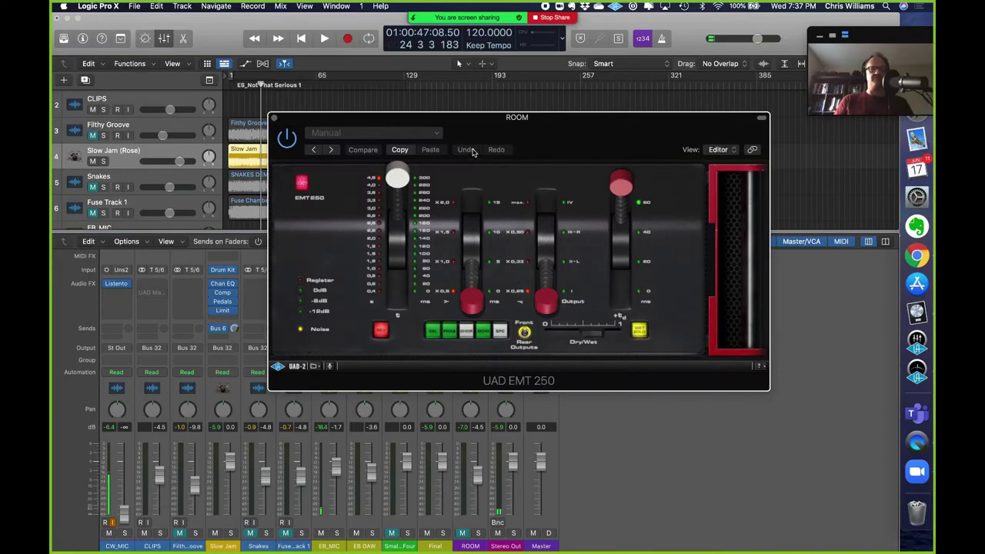
pyautogui.click(415, 133)
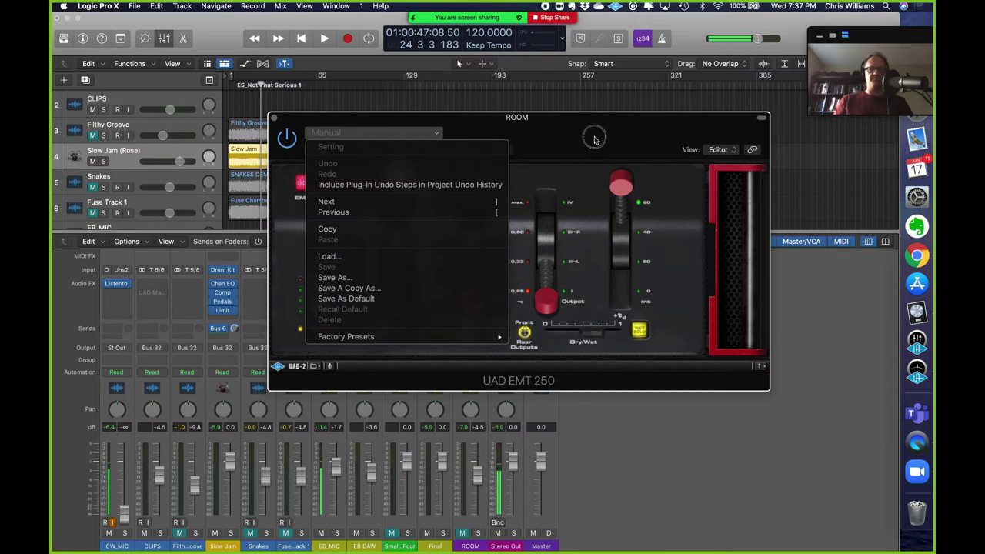
pyautogui.press('Escape')
pyautogui.click(385, 135)
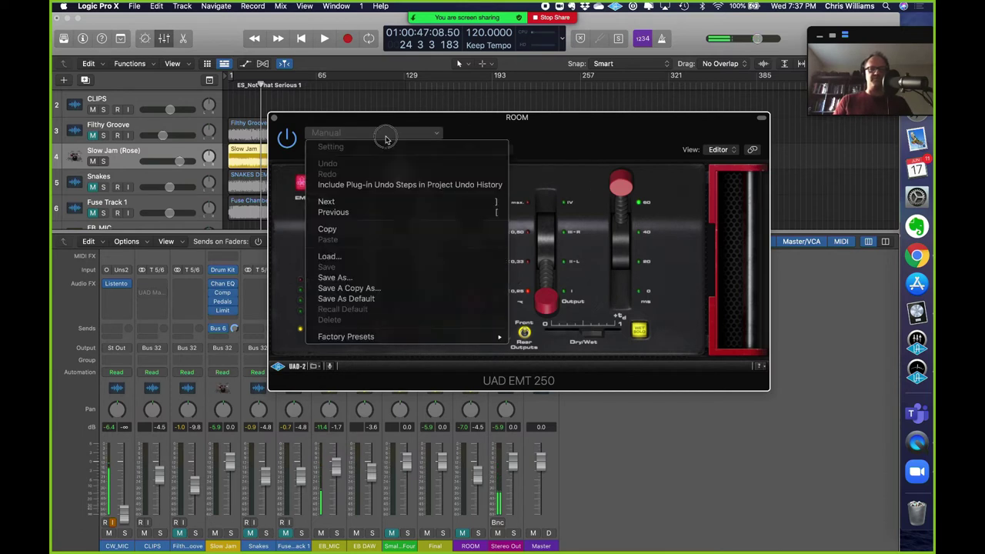
pyautogui.moveTo(400, 339)
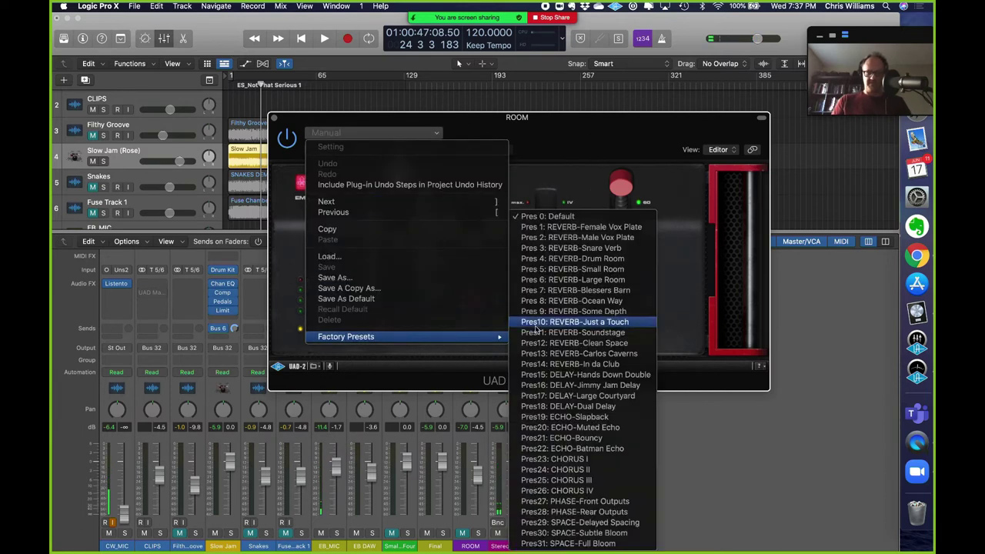
pyautogui.click(573, 260)
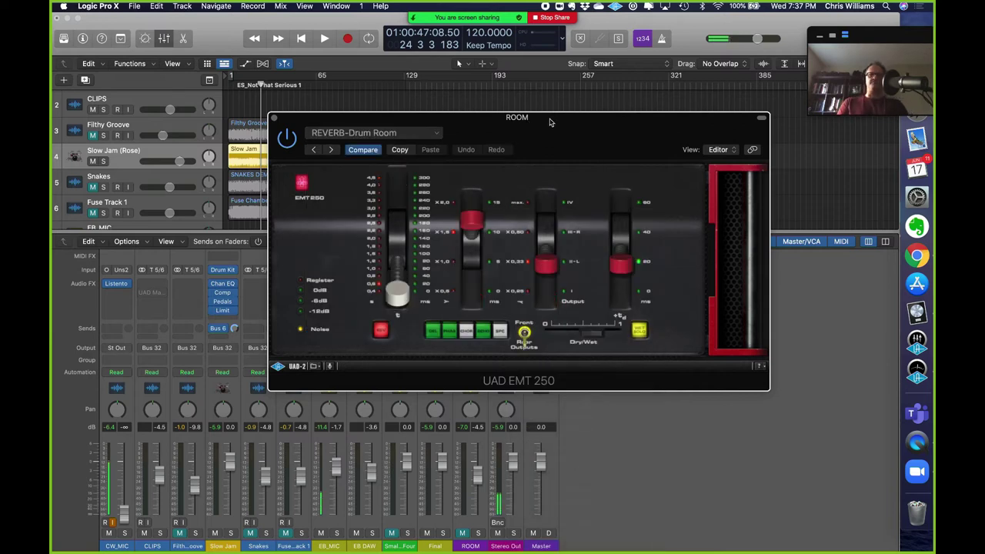
pyautogui.moveTo(554, 124); pyautogui.dragTo(658, 139)
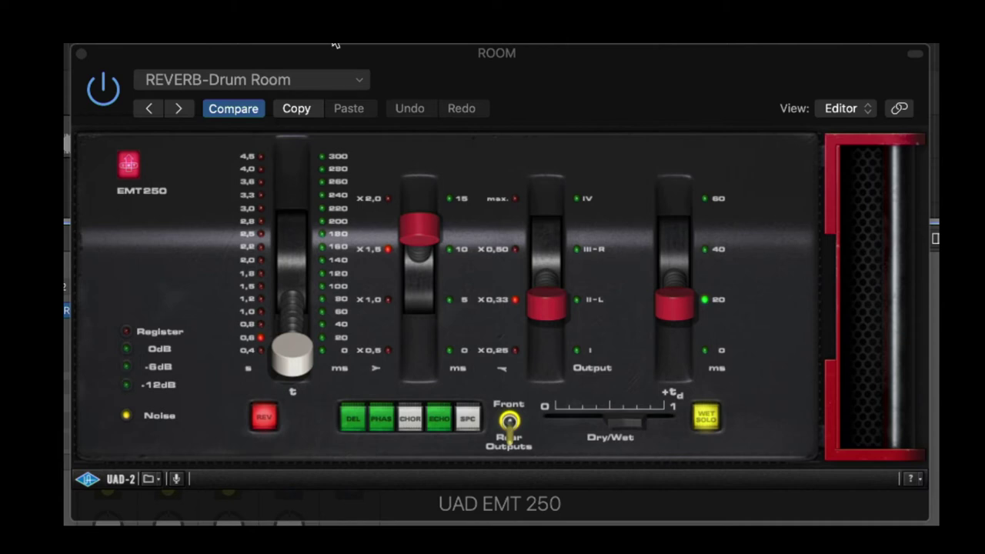
# Step: Load the REVERB-Large Room factory preset in the EMT 250
pyautogui.click(351, 78)
pyautogui.moveTo(361, 439)
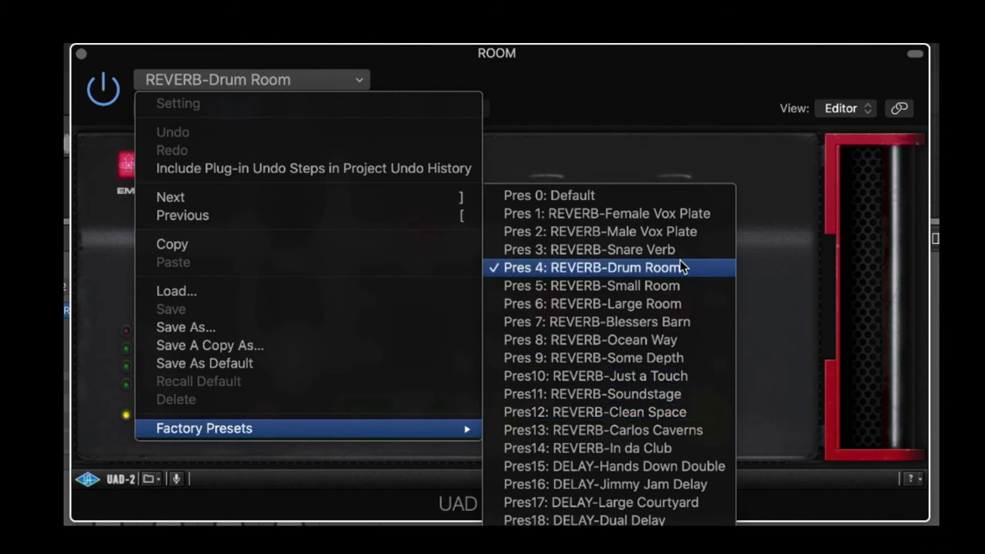
pyautogui.click(680, 305)
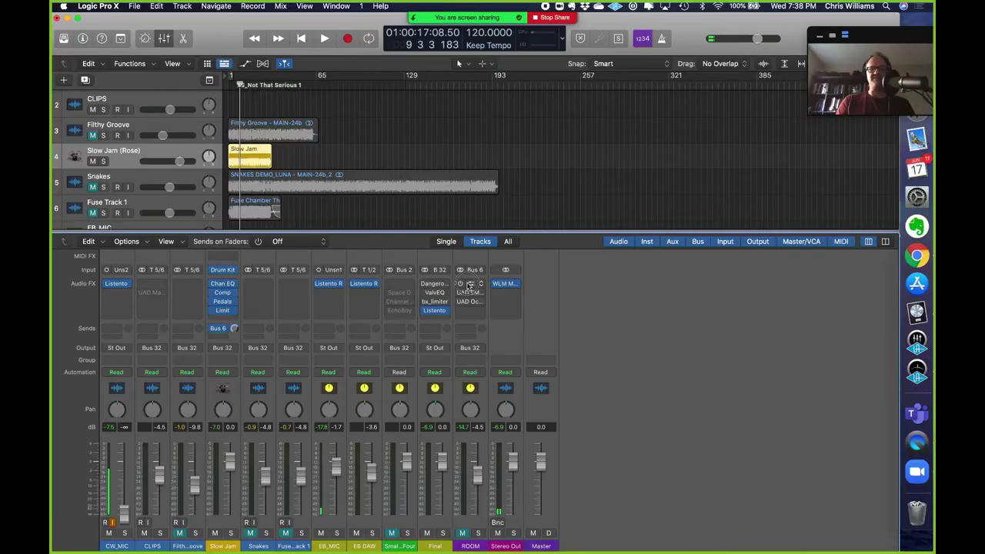
# Step: Open the Sonsig Rev-A plug-in on the ROOM channel and reposition its window
pyautogui.click(469, 284)
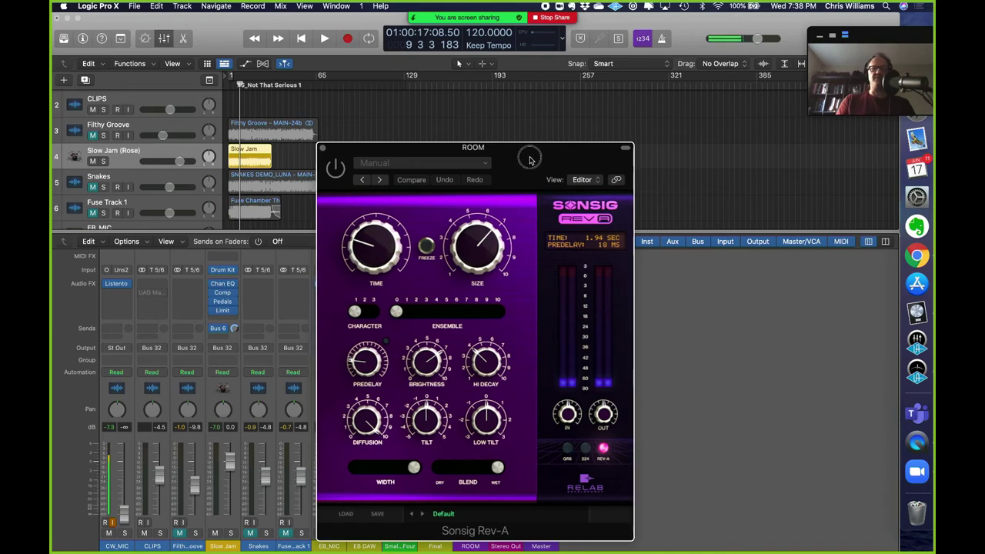
pyautogui.moveTo(527, 153); pyautogui.dragTo(671, 112)
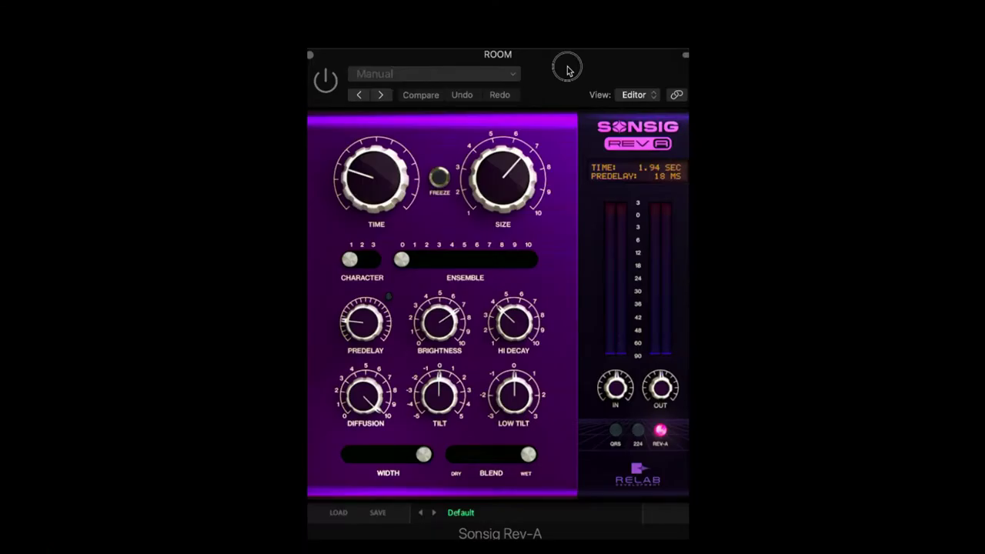
# Step: Look through the Sonsig Rev-A factory presets, from the ambience group to the vocal group, without choosing one
pyautogui.click(567, 70)
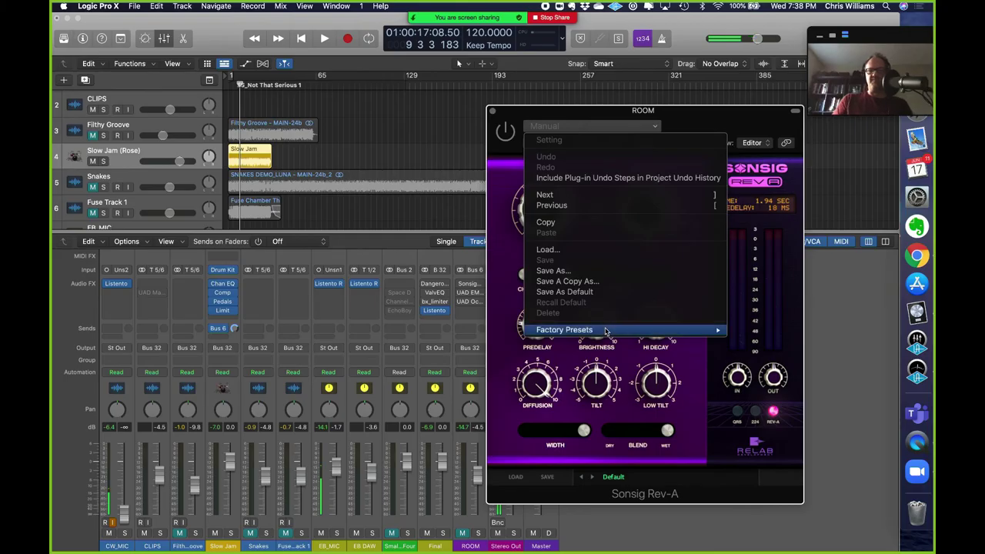
pyautogui.moveTo(500, 407)
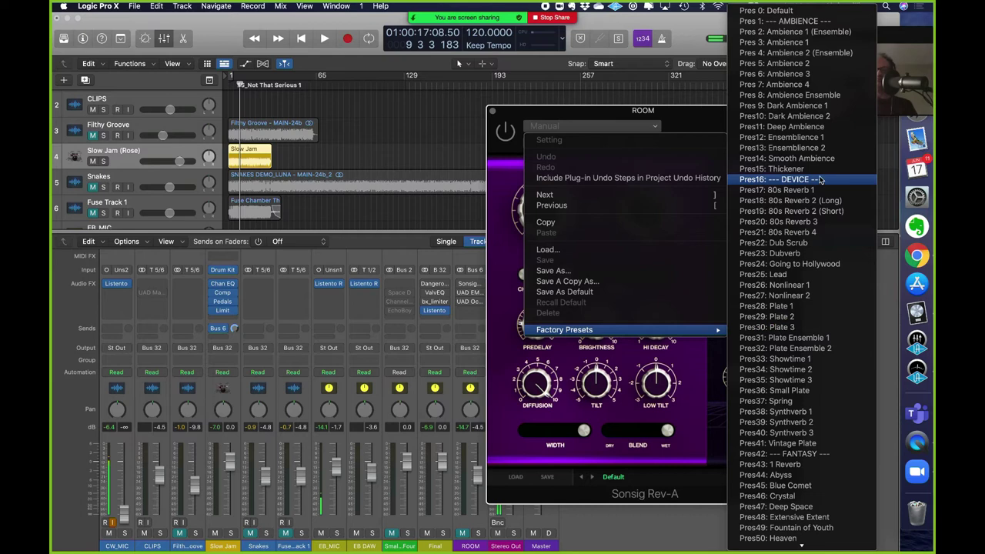
pyautogui.scroll(-15, 809, 329)
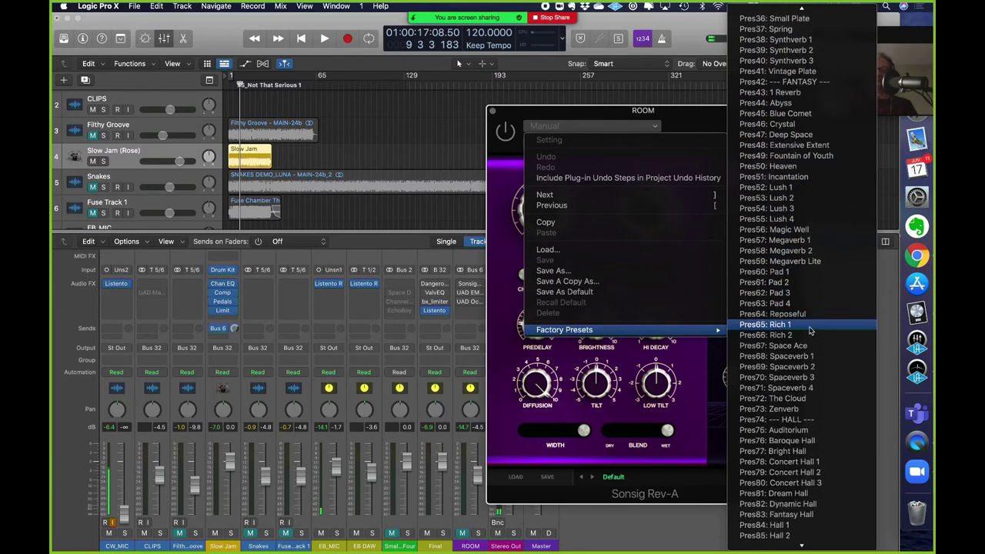
pyautogui.scroll(-20, 809, 329)
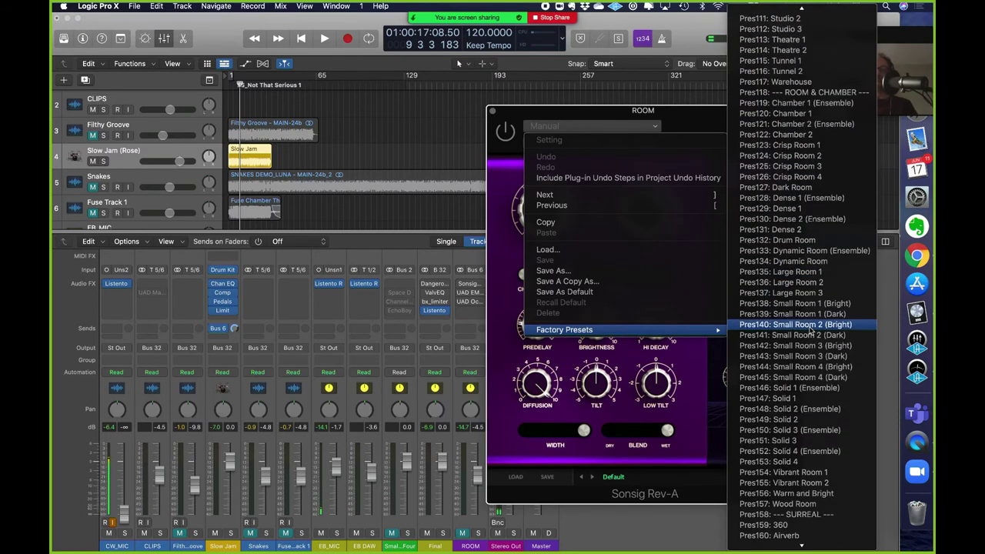
pyautogui.scroll(-14, 809, 329)
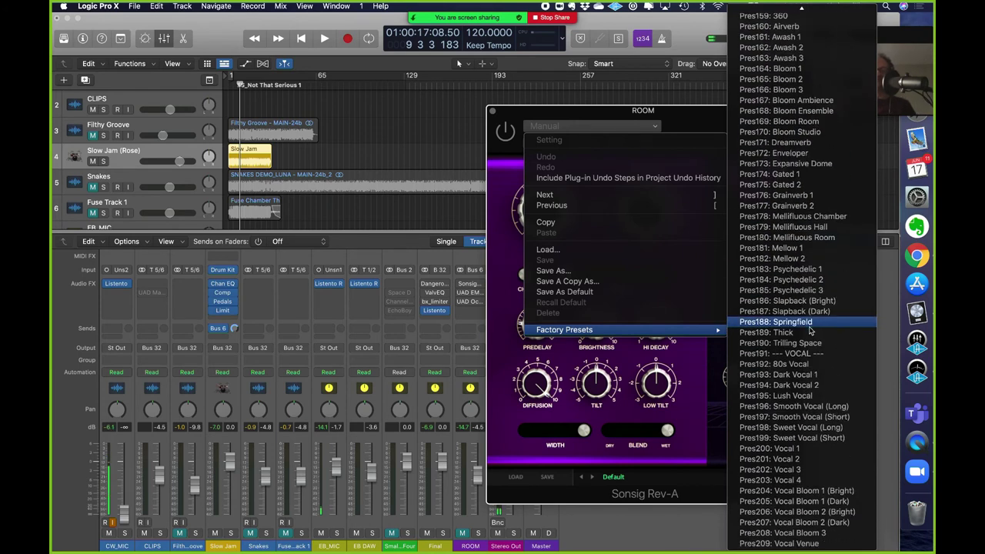
pyautogui.scroll(8, 816, 277)
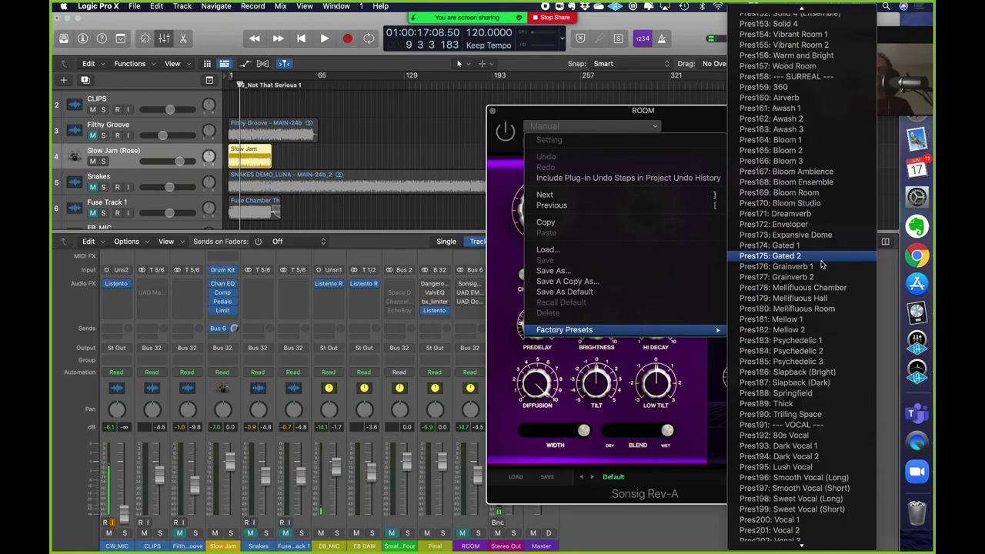
pyautogui.scroll(3, 821, 264)
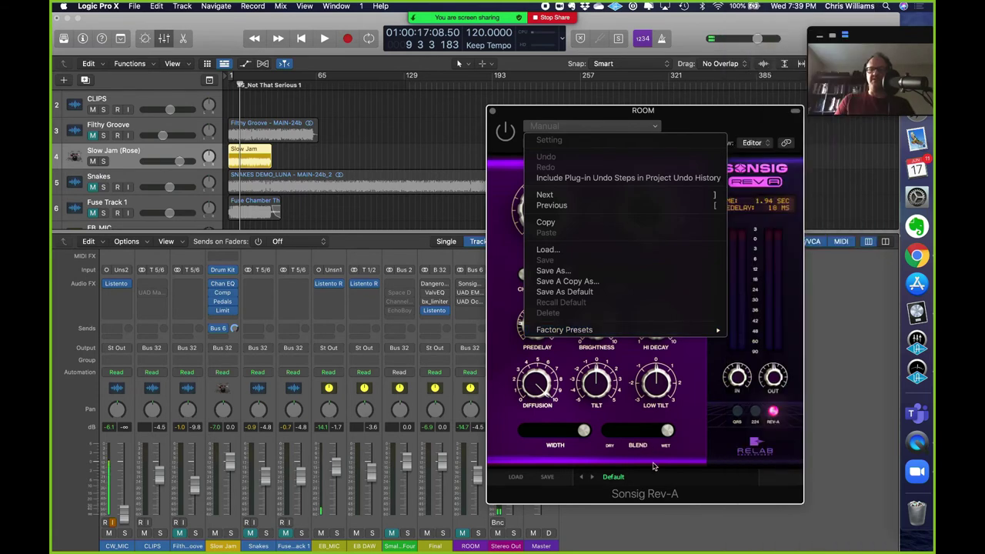
pyautogui.click(681, 458)
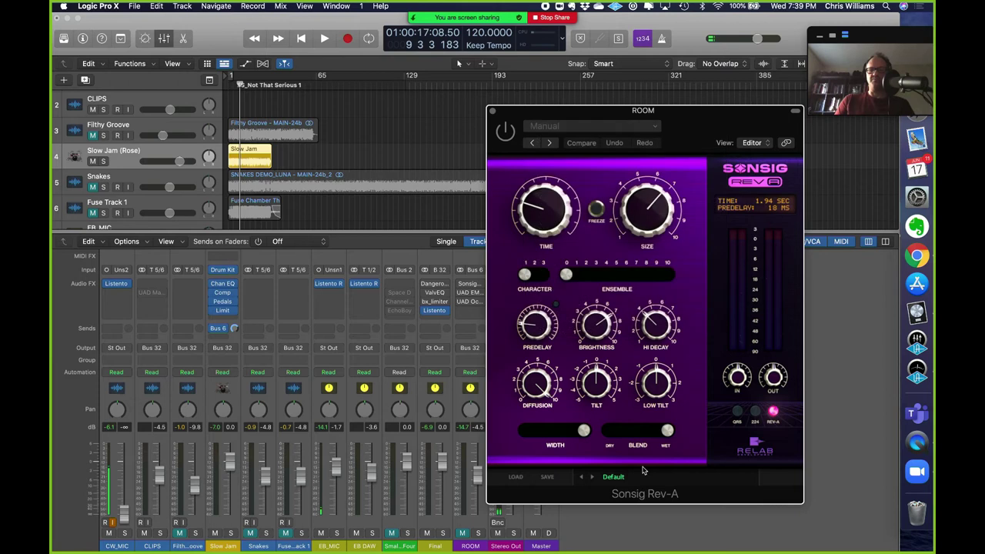
# Step: Load the Small Room 1 (Dark) preset from Sonsig Rev-A's own Room & Chamber category
pyautogui.click(613, 476)
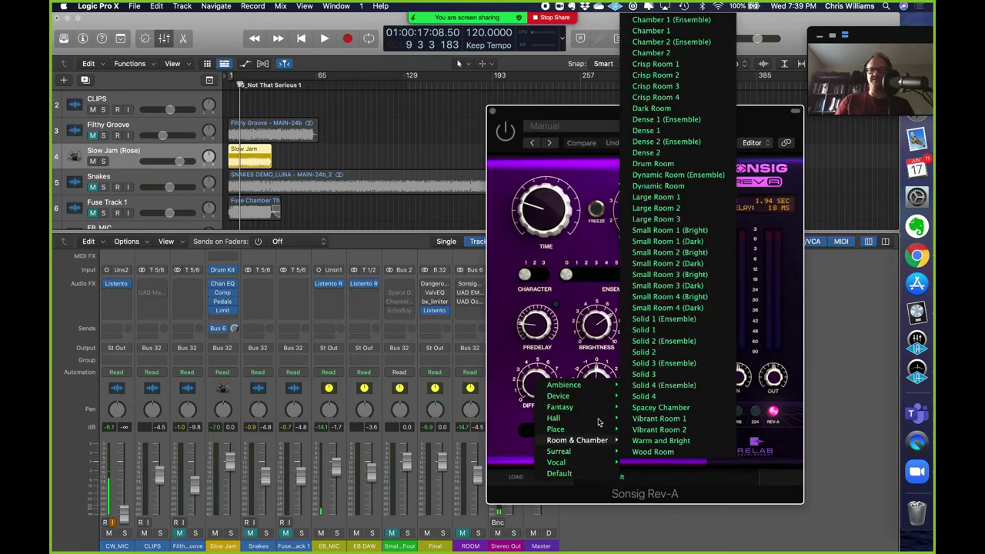
pyautogui.moveTo(585, 442)
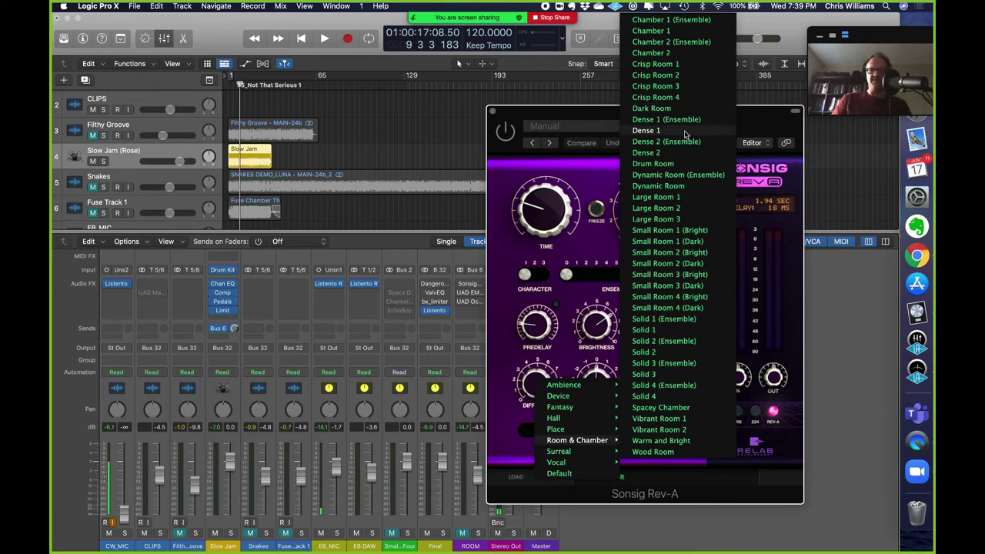
pyautogui.click(702, 245)
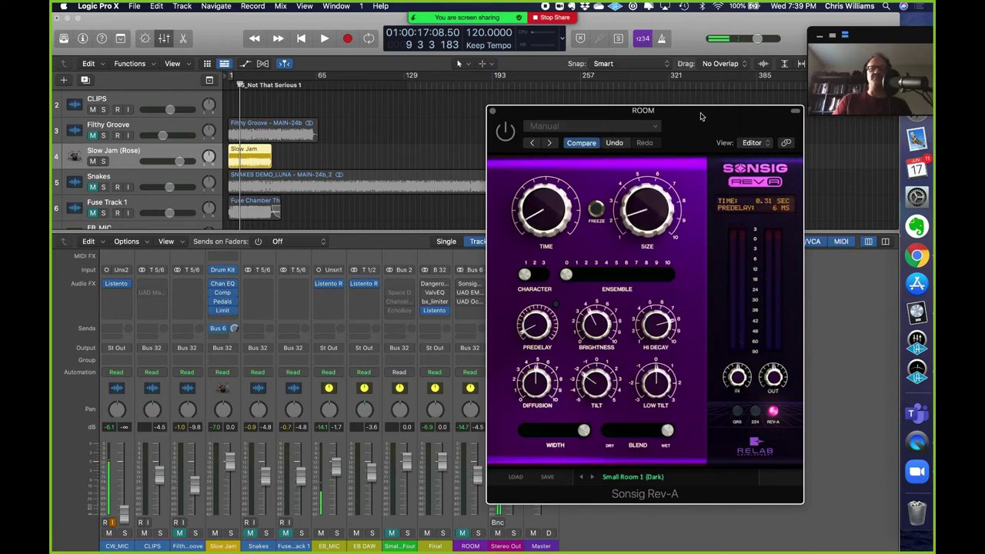
# Step: Move the Sonsig Rev-A window clear of the mixer and play the drum track from the project start, stopping after a few bars
pyautogui.moveTo(701, 116); pyautogui.dragTo(766, 109)
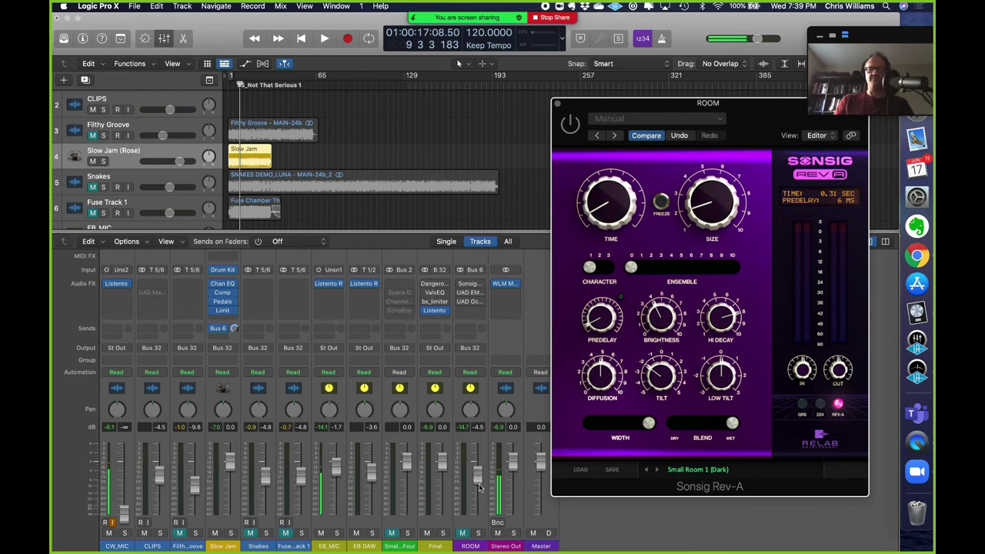
pyautogui.click(300, 38)
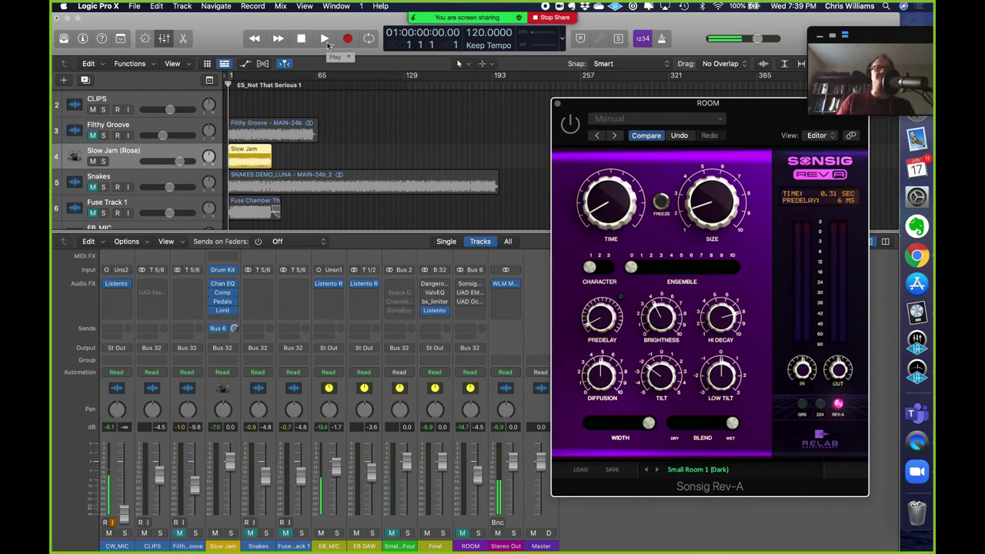
pyautogui.click(326, 43)
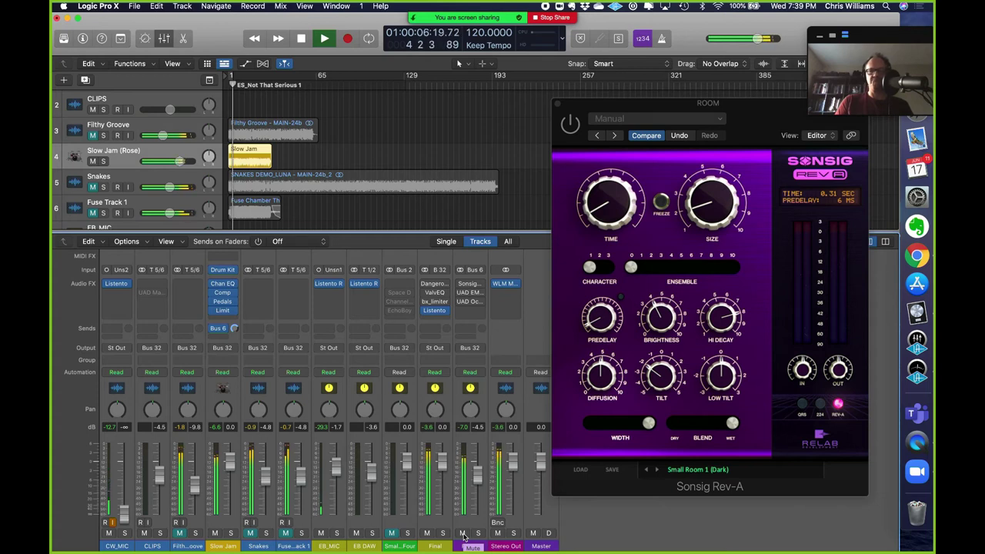
pyautogui.click(302, 40)
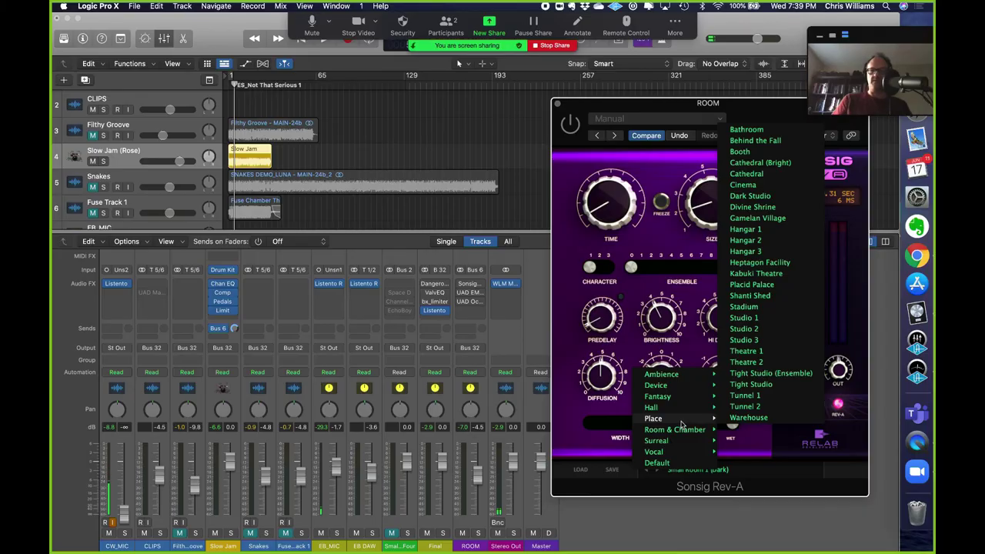
# Step: Load the Studio 1 preset from Sonsig Rev-A's Place category, resume playback and take the plug-in out of bypass
pyautogui.click(743, 317)
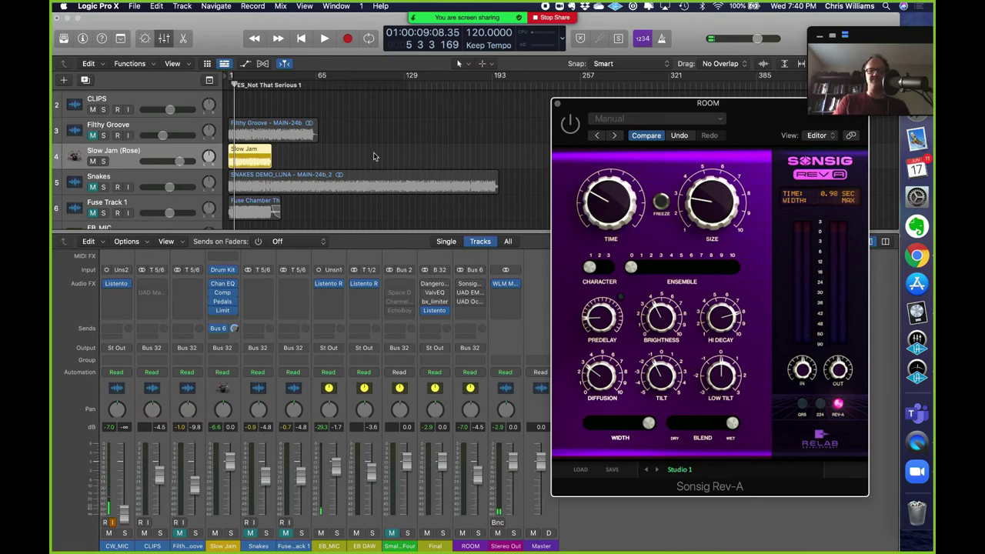
pyautogui.click(325, 40)
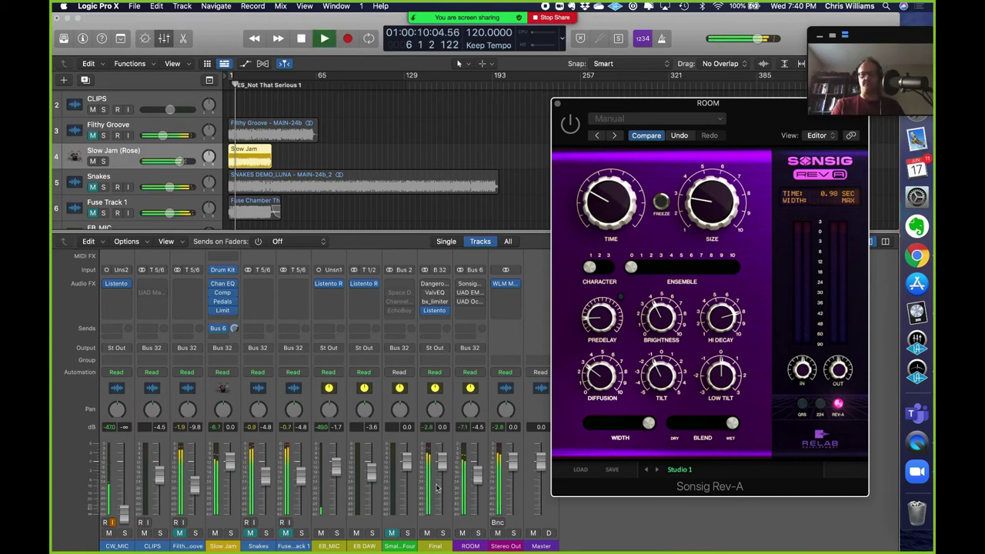
pyautogui.click(569, 127)
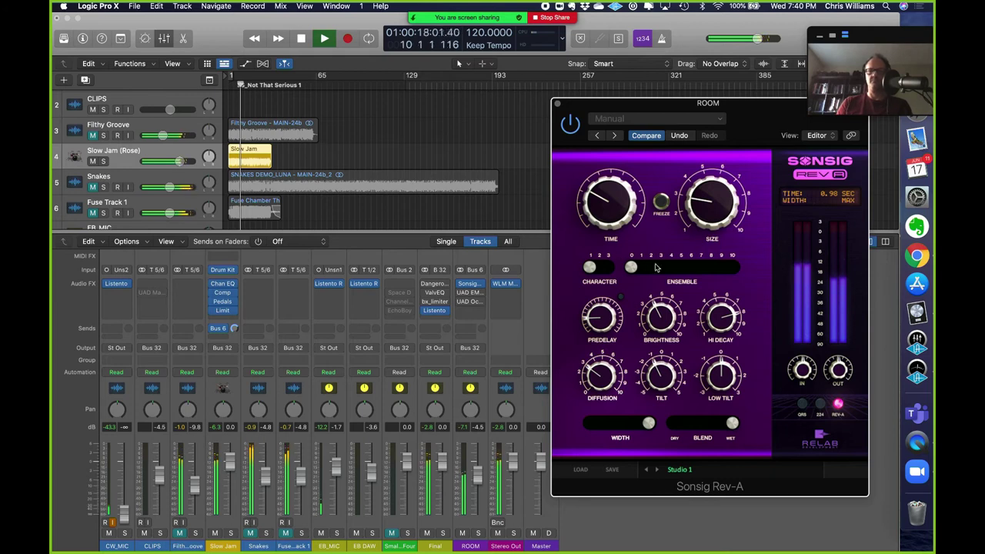
# Step: Load the Large Room 2 preset from Sonsig Rev-A's Room & Chamber category during playback
pyautogui.click(687, 472)
pyautogui.moveTo(660, 425)
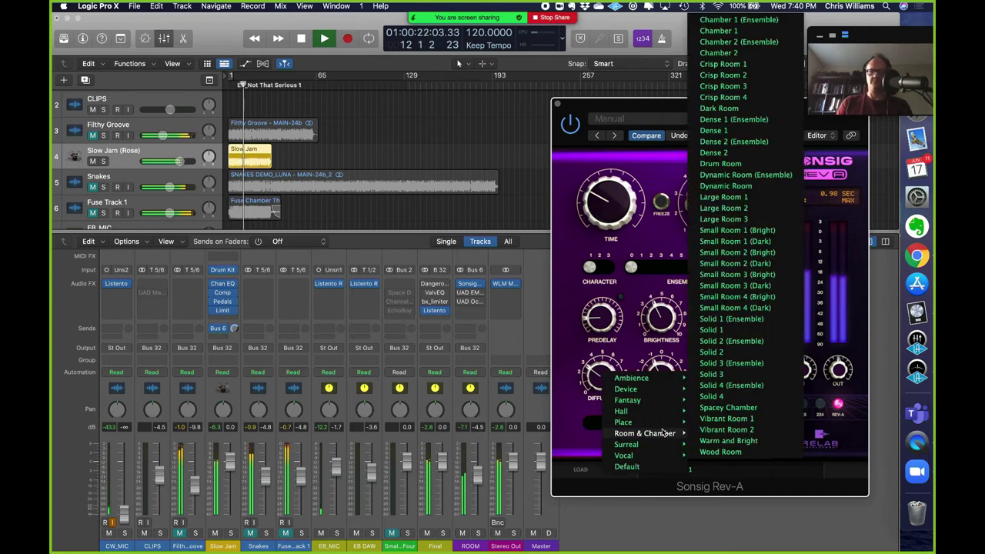
pyautogui.click(773, 207)
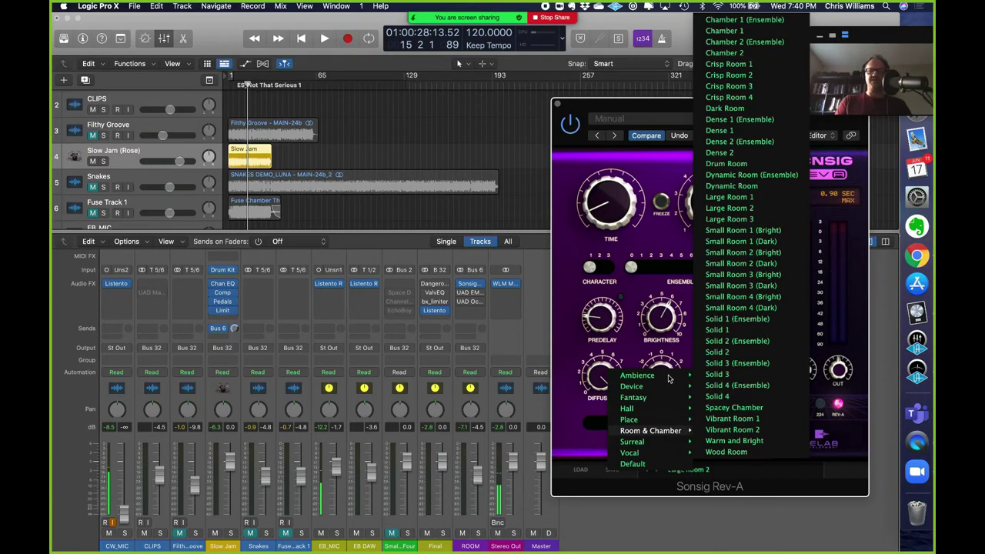
# Step: Load the Large Ambience preset from the Ambience category and audition it on the drums, muting the ROOM channel to compare before stopping playback
pyautogui.moveTo(660, 379)
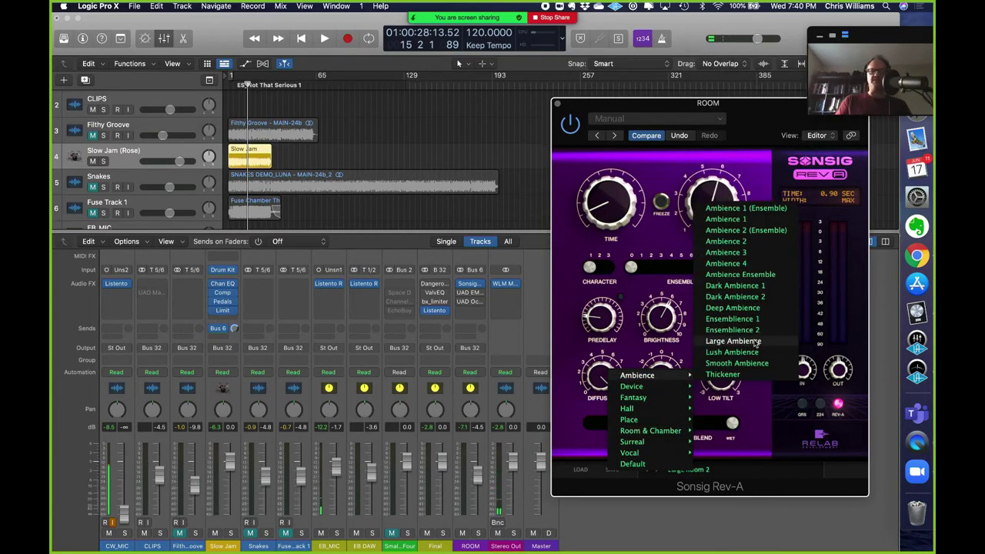
pyautogui.click(733, 341)
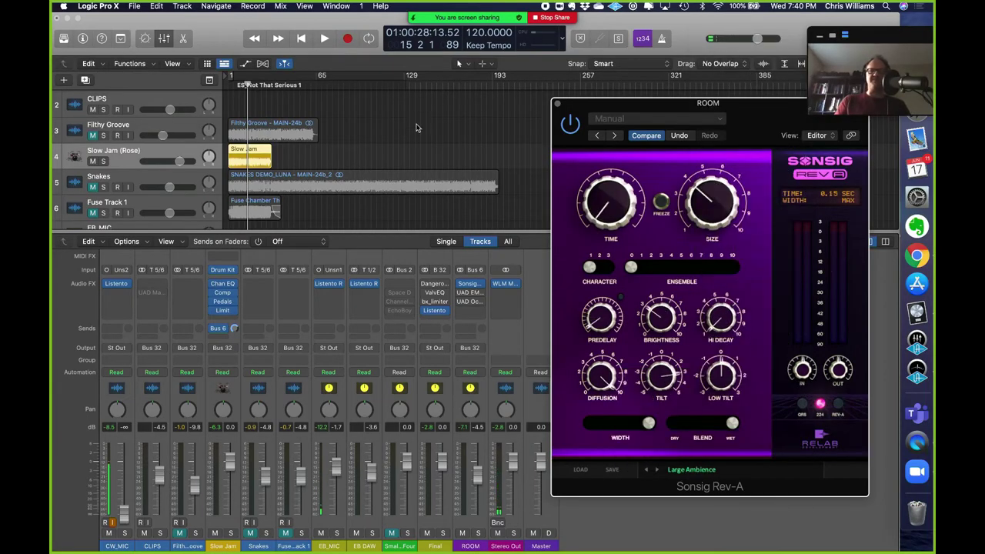
pyautogui.click(323, 39)
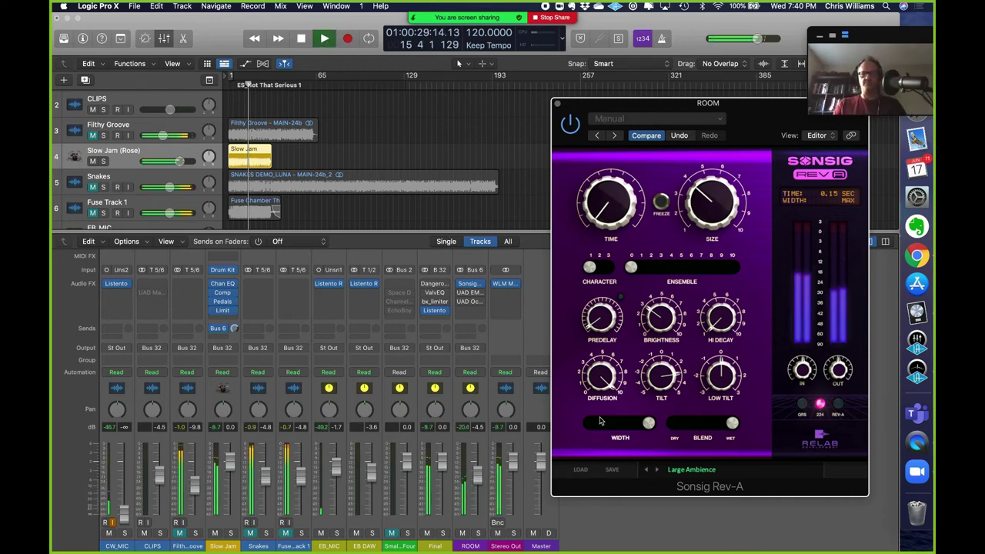
pyautogui.click(462, 533)
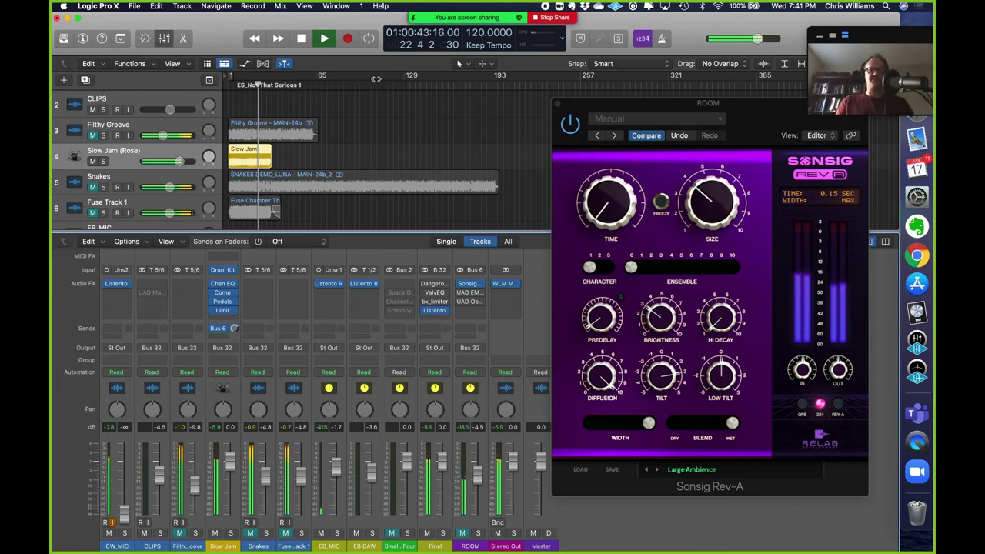
pyautogui.click(302, 37)
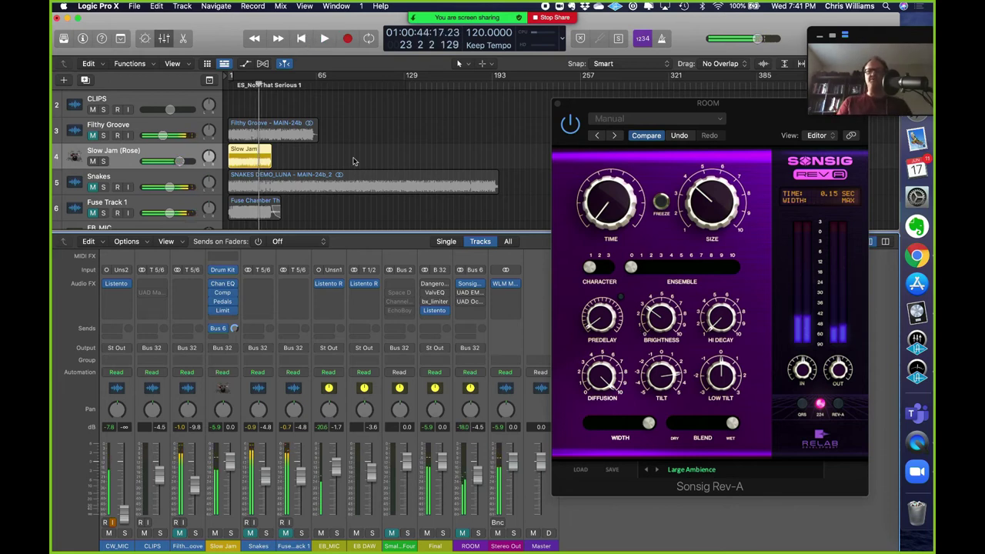
# Step: Raise the Large Ambience reverb's size to about 9 and adjust its time to about 0.98 seconds
pyautogui.moveTo(711, 216); pyautogui.dragTo(743, 129)
pyautogui.moveTo(637, 217); pyautogui.dragTo(611, 204)
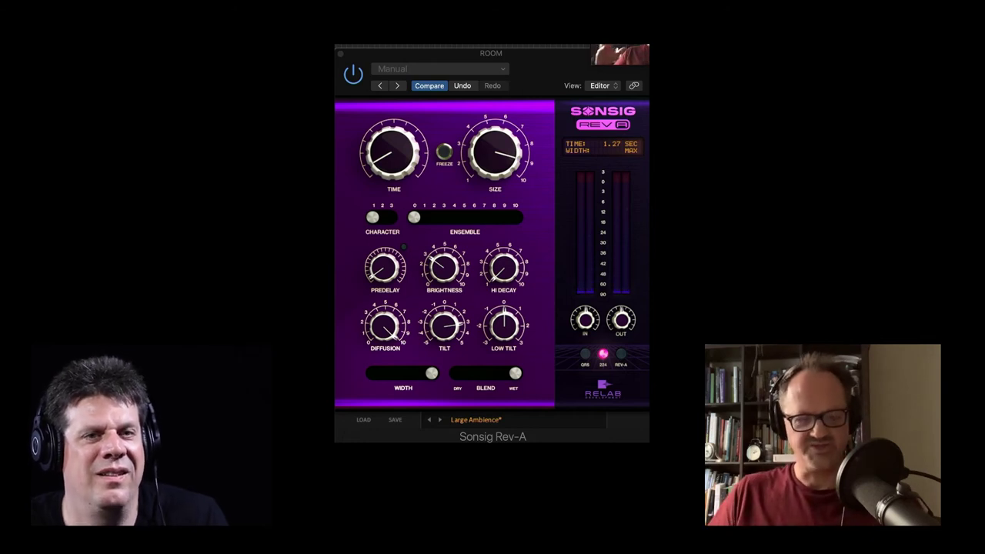
pyautogui.moveTo(373, 171); pyautogui.dragTo(383, 245)
pyautogui.moveTo(387, 177); pyautogui.dragTo(387, 173)
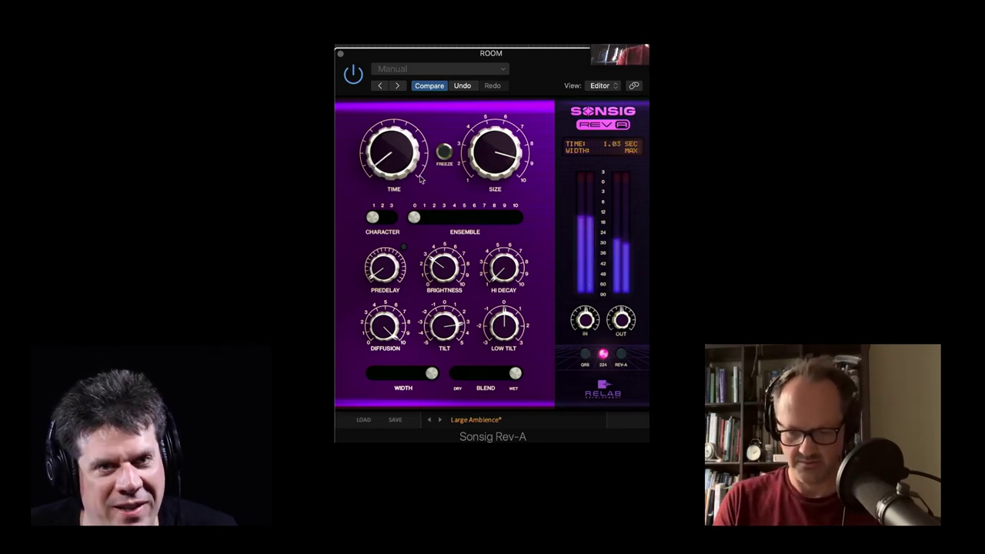
pyautogui.moveTo(398, 168); pyautogui.dragTo(399, 171)
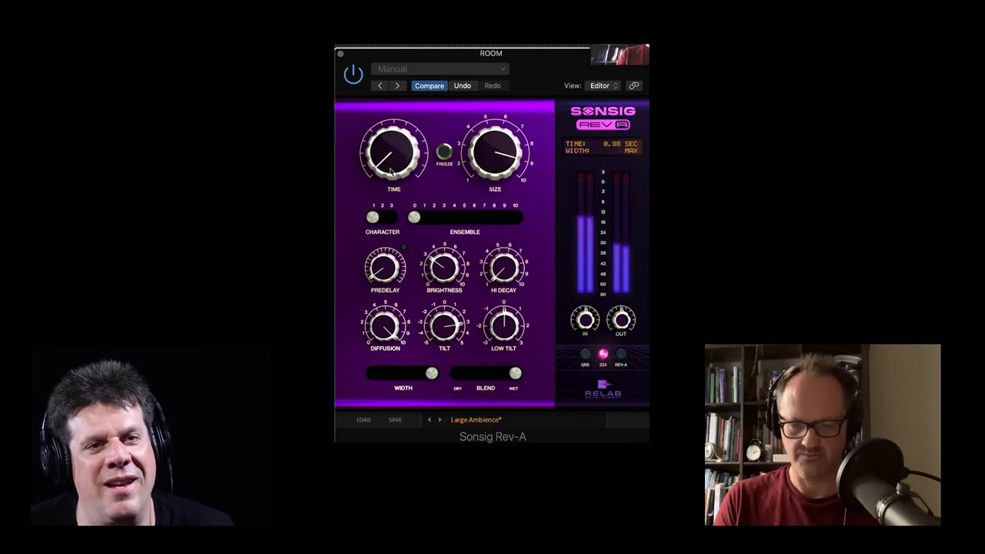